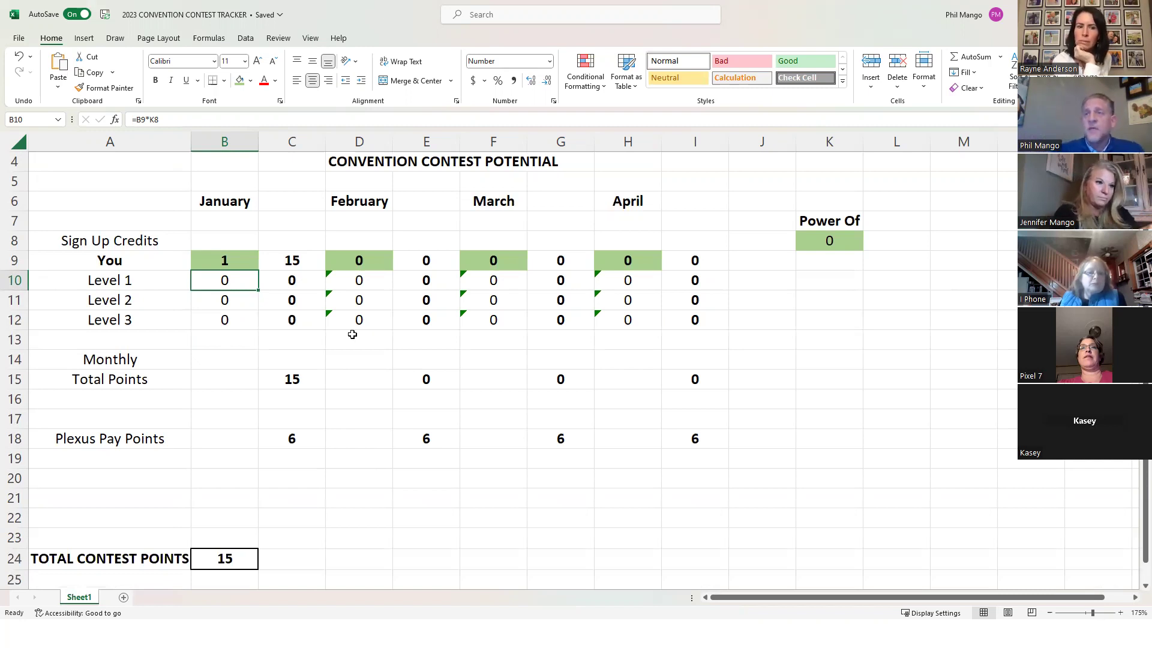
Set your own January sign-up credits to 3
click(225, 259)
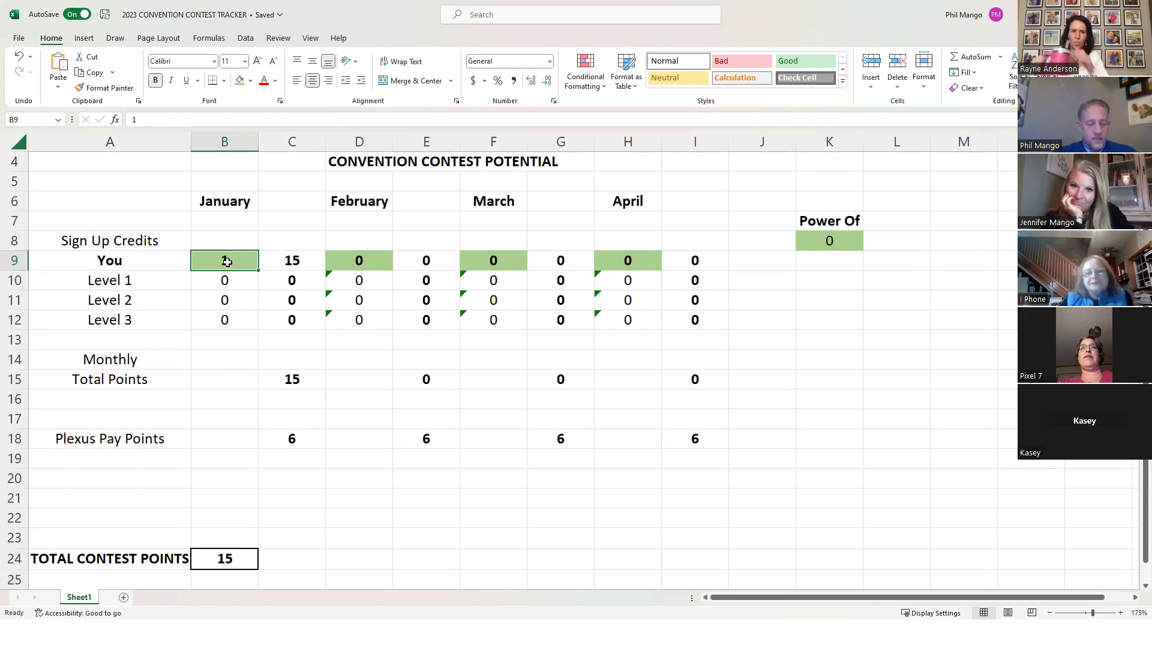
text(3)
click(426, 401)
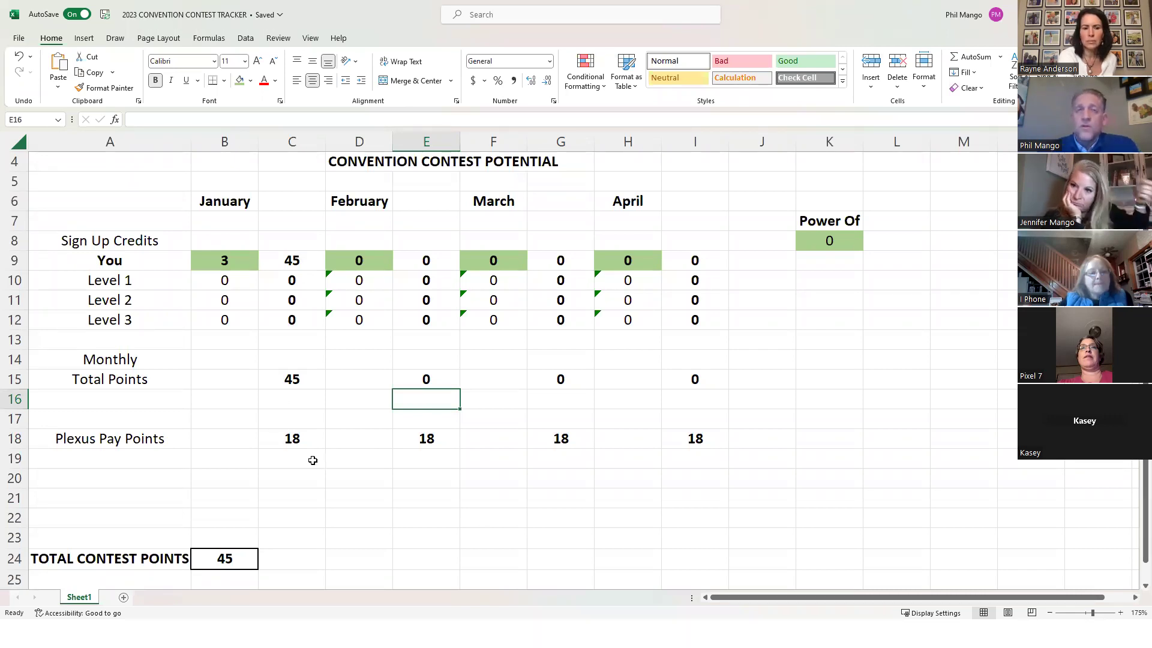
Set the Power Of multiplier to 1
click(831, 239)
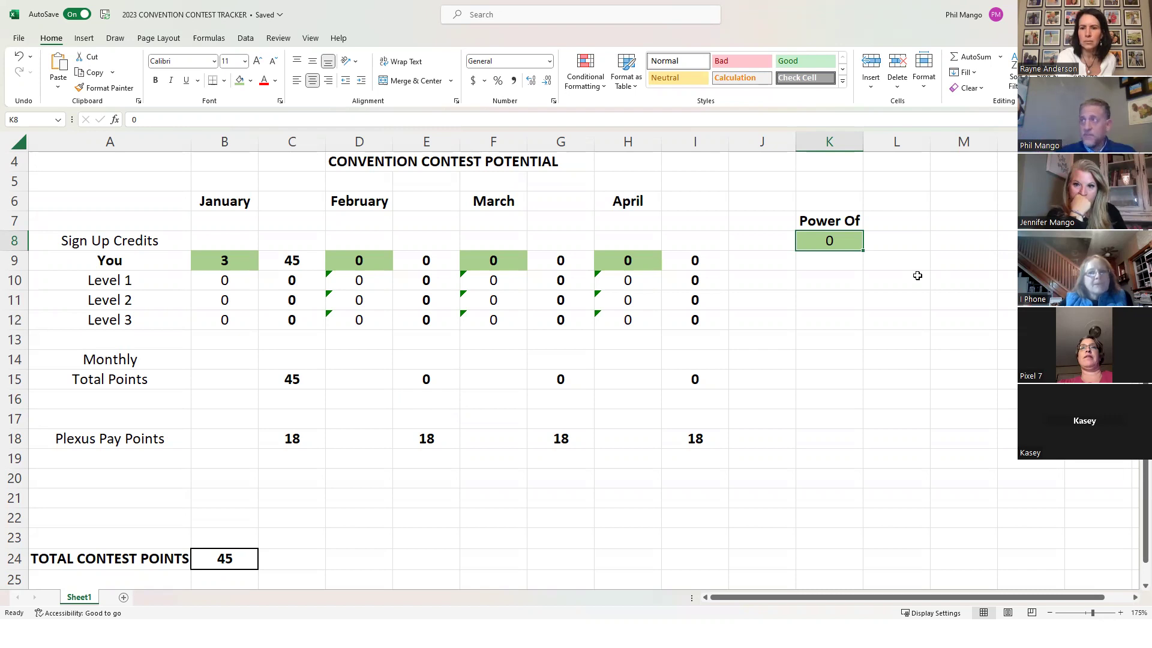
text(1)
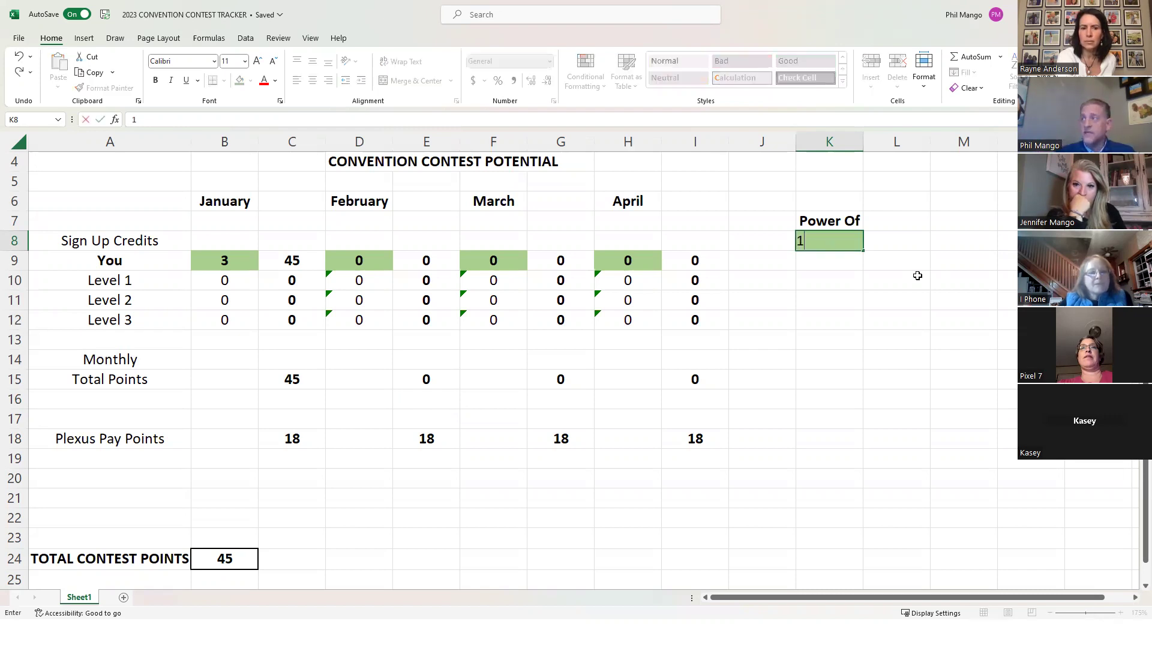
key(Return)
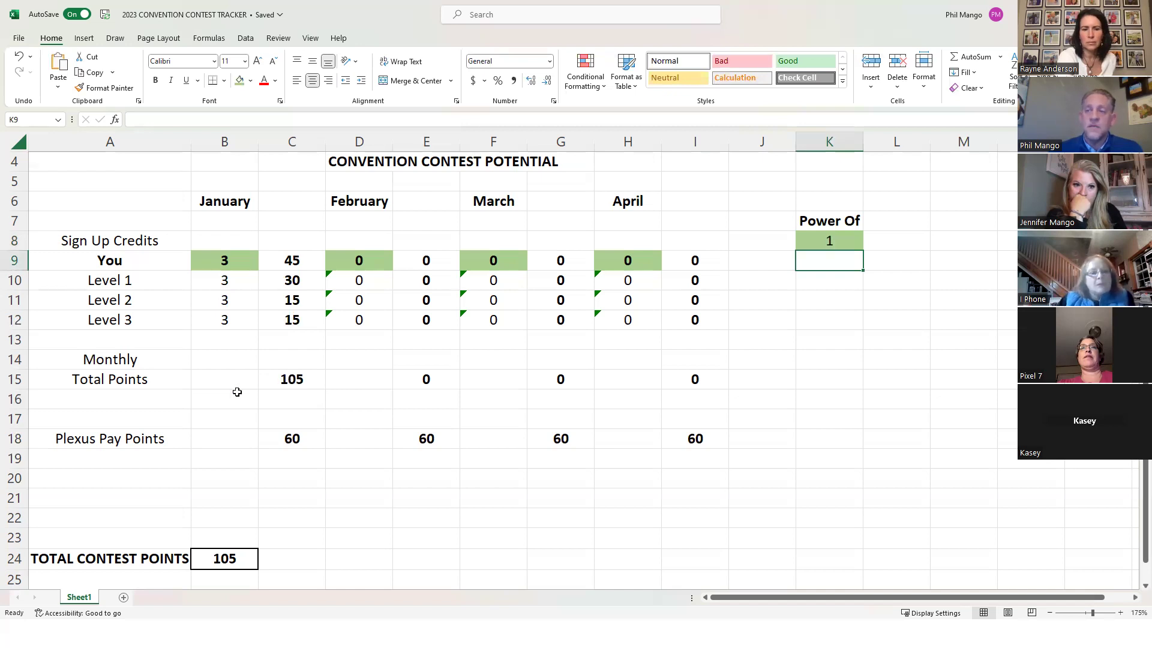
mouse_move(106, 433)
mouse_down()
mouse_move(668, 432)
mouse_move(116, 436)
mouse_up()
click(159, 414)
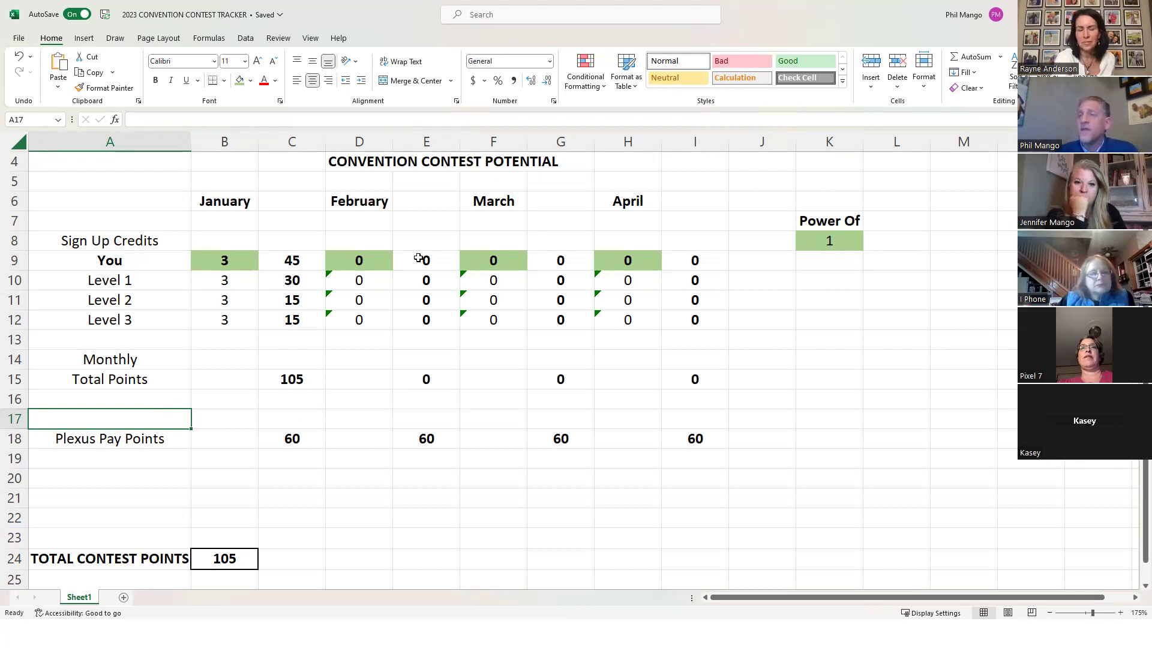
Set your own February sign-up credits to 4 and check the January and February Plexus Pay Points
click(359, 261)
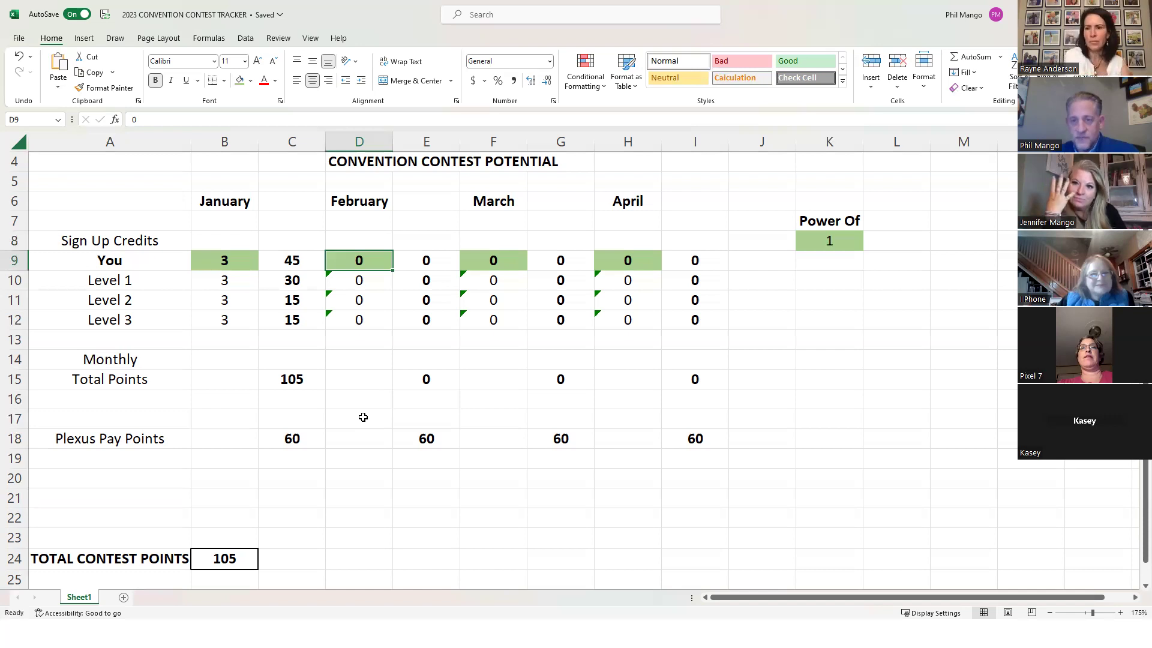
text(4)
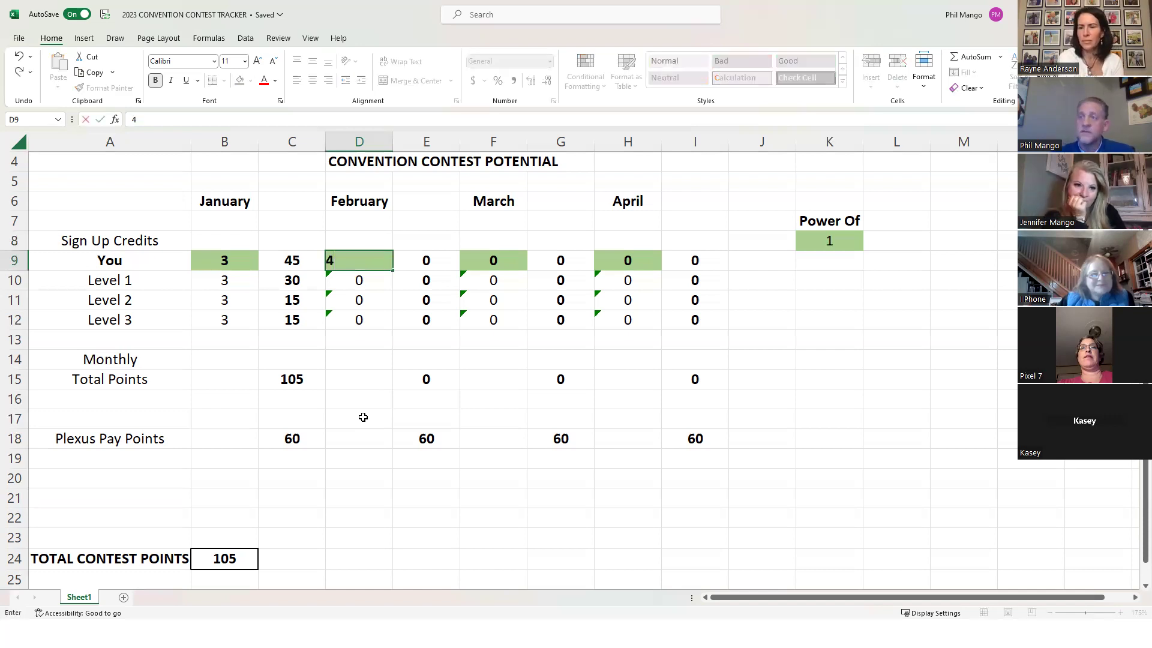
key(Return)
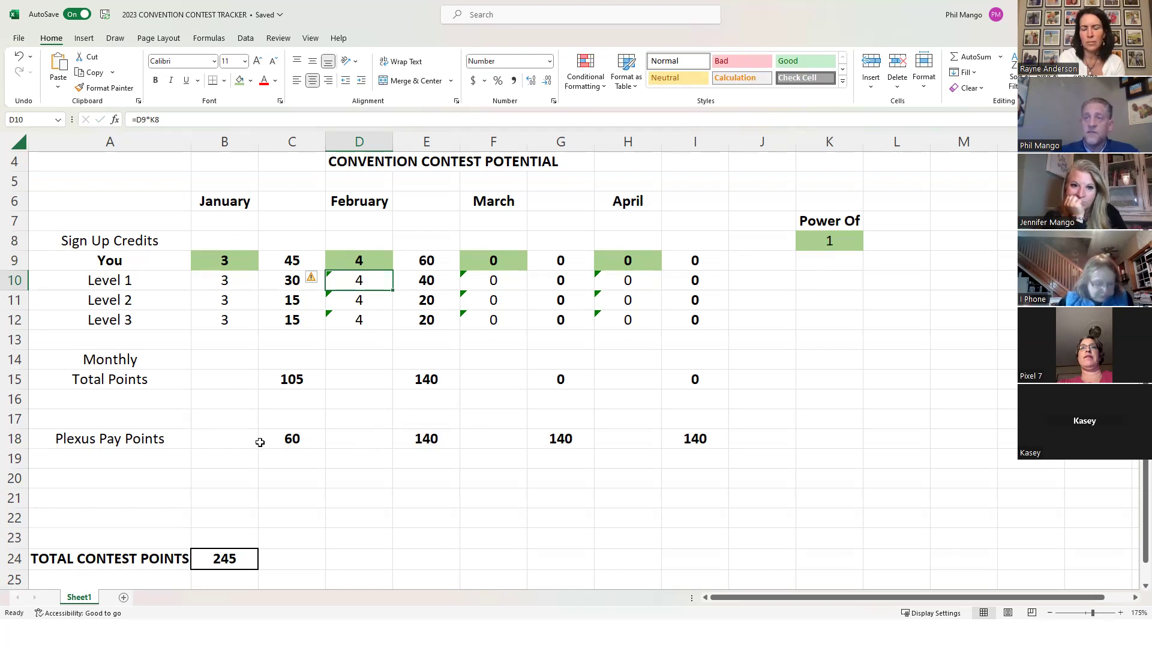
click(298, 439)
click(417, 438)
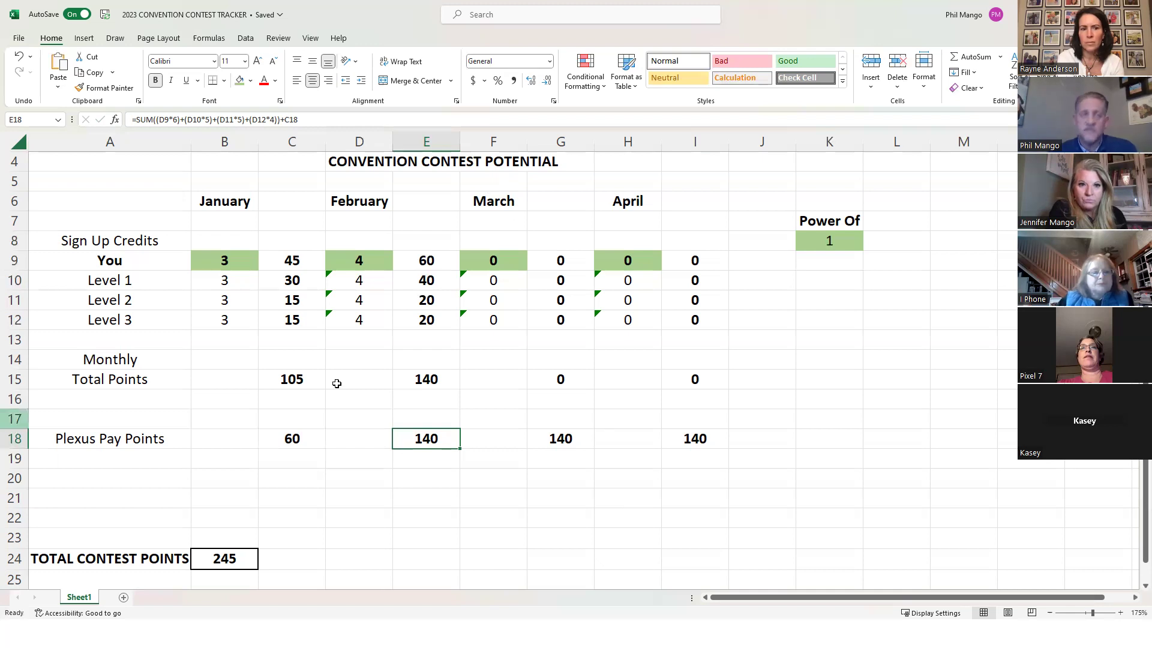
Set your own March sign-up credits to 6
click(484, 262)
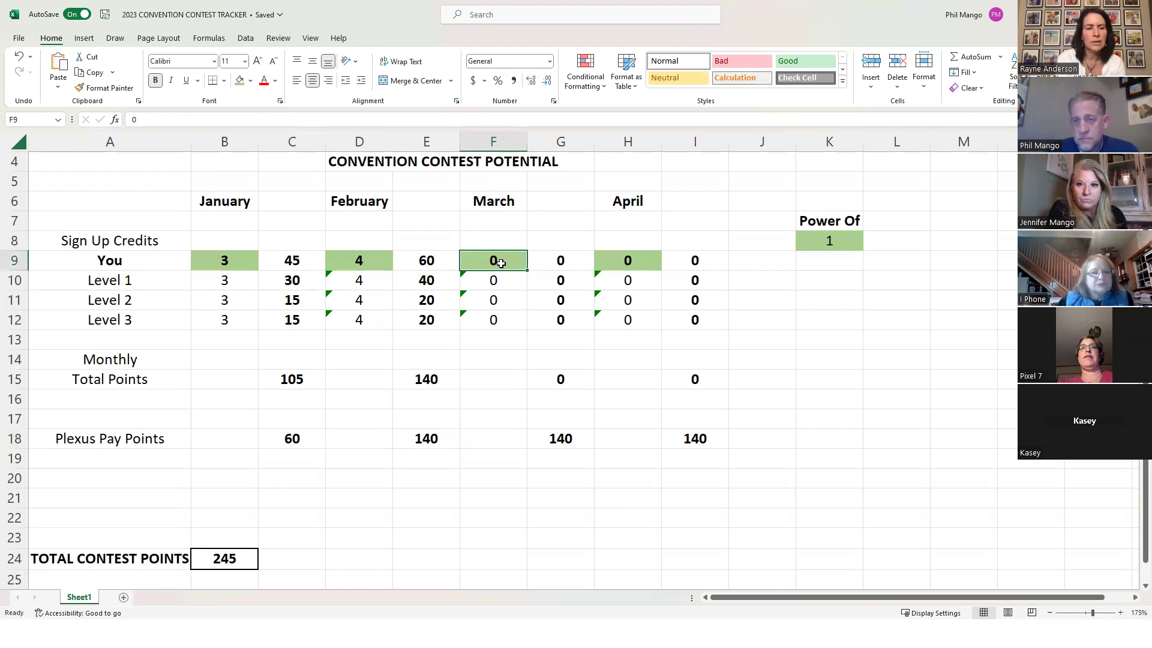
text(6)
key(Tab)
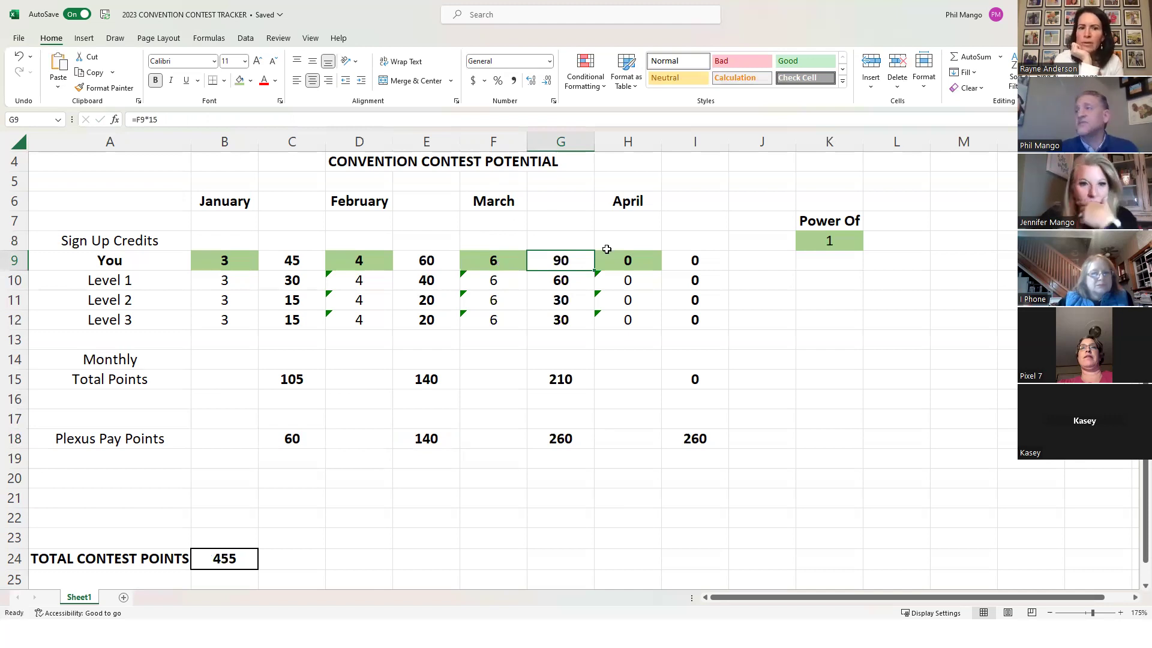
Set your own April sign-up credits to 3 and check April's Plexus Pay Points and the total contest points
click(627, 261)
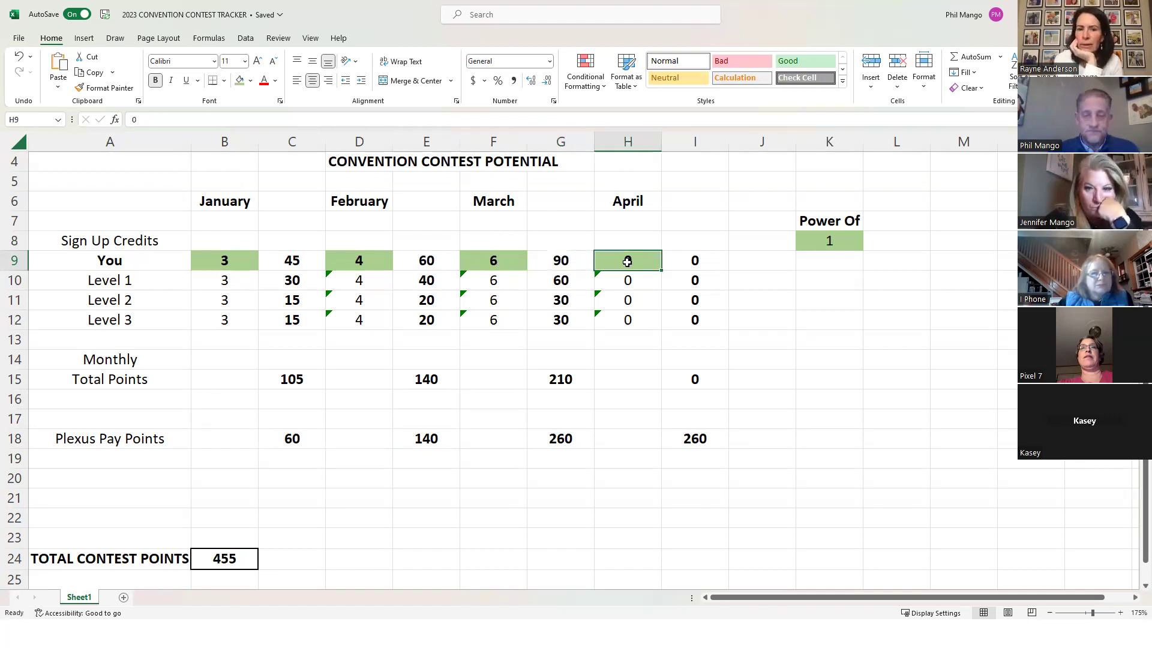
text(3)
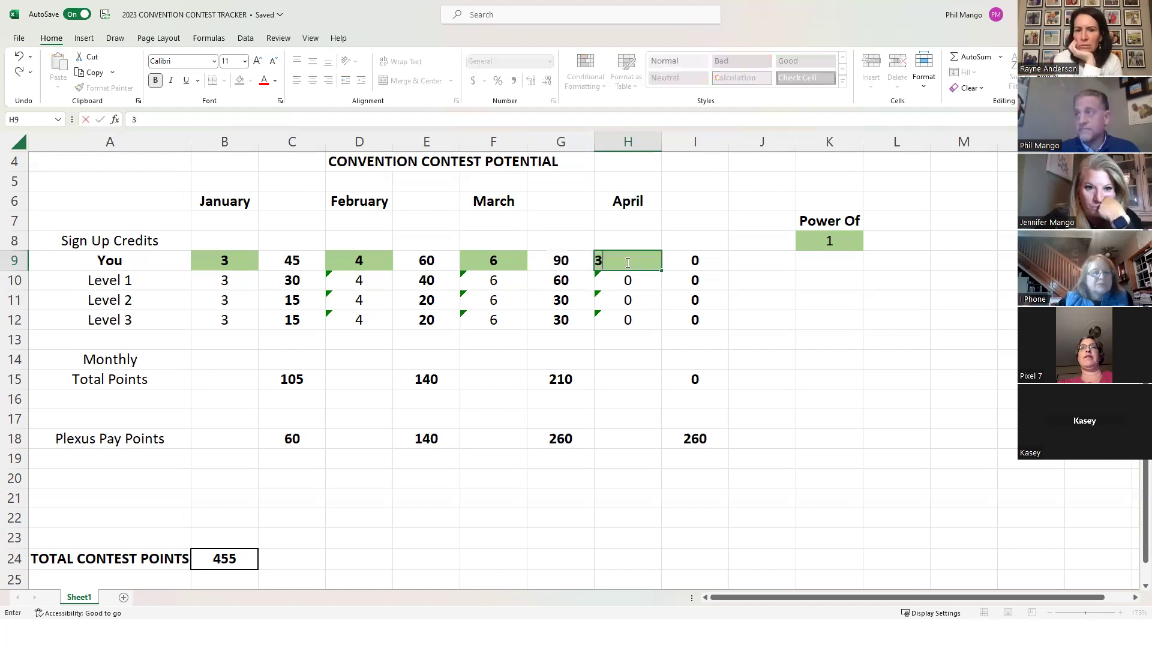
key(Tab)
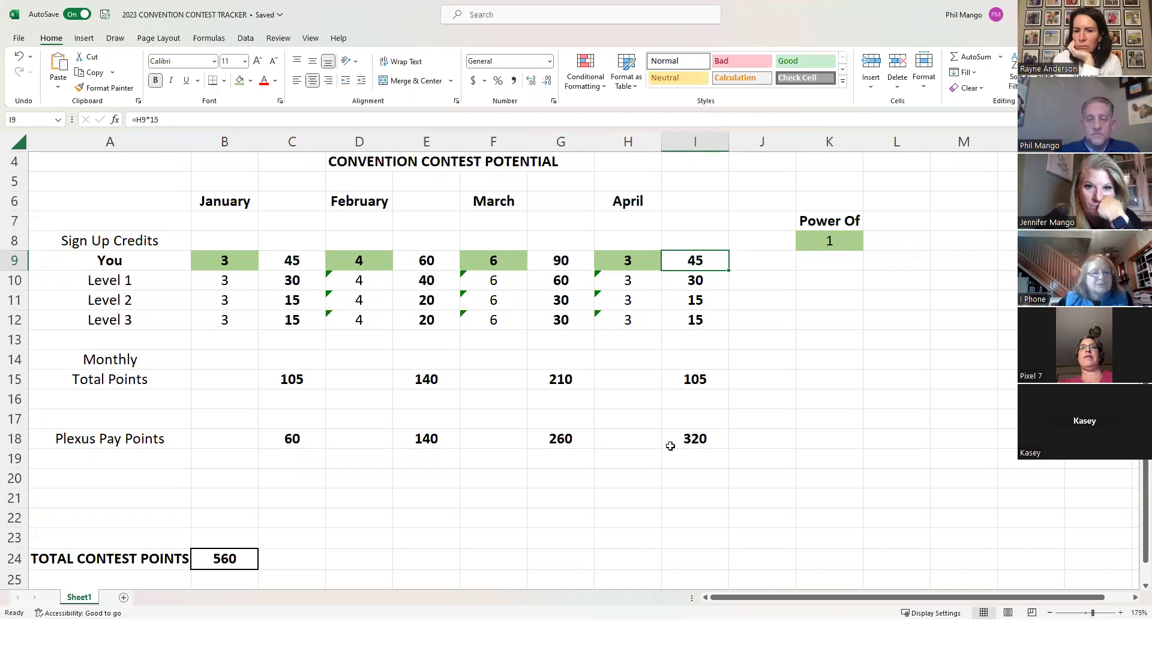
click(702, 442)
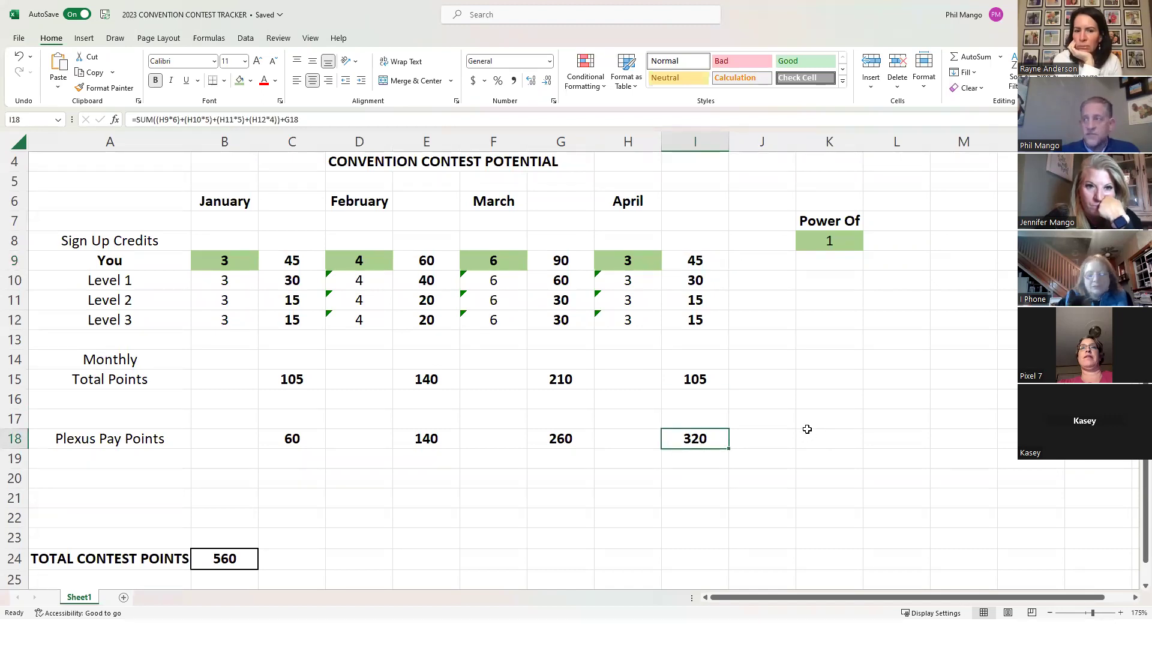
scroll(146, 393, down, 3)
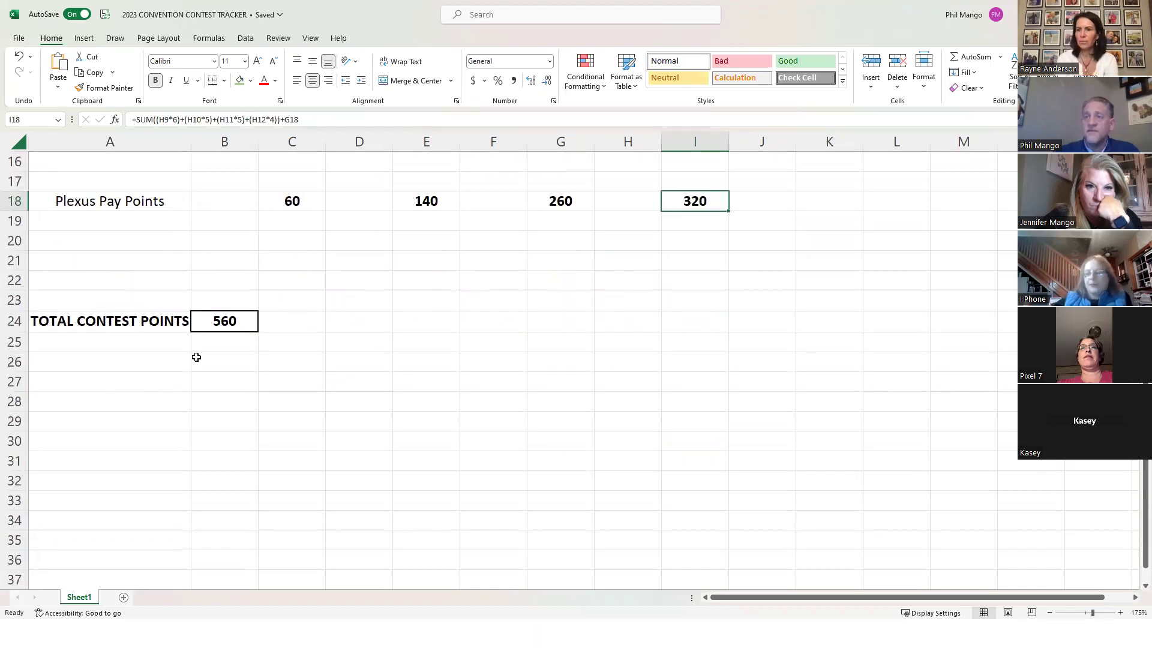
scroll(252, 351, up, 3)
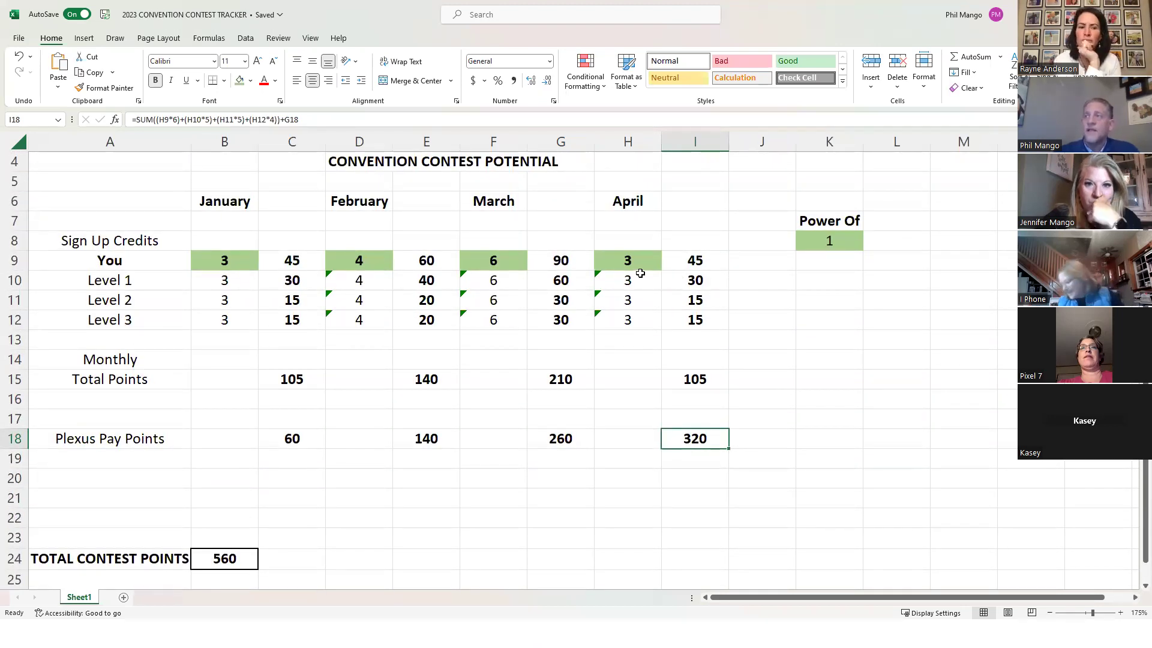
Set your own sign-up credits to 1 for each month from January to April
click(227, 264)
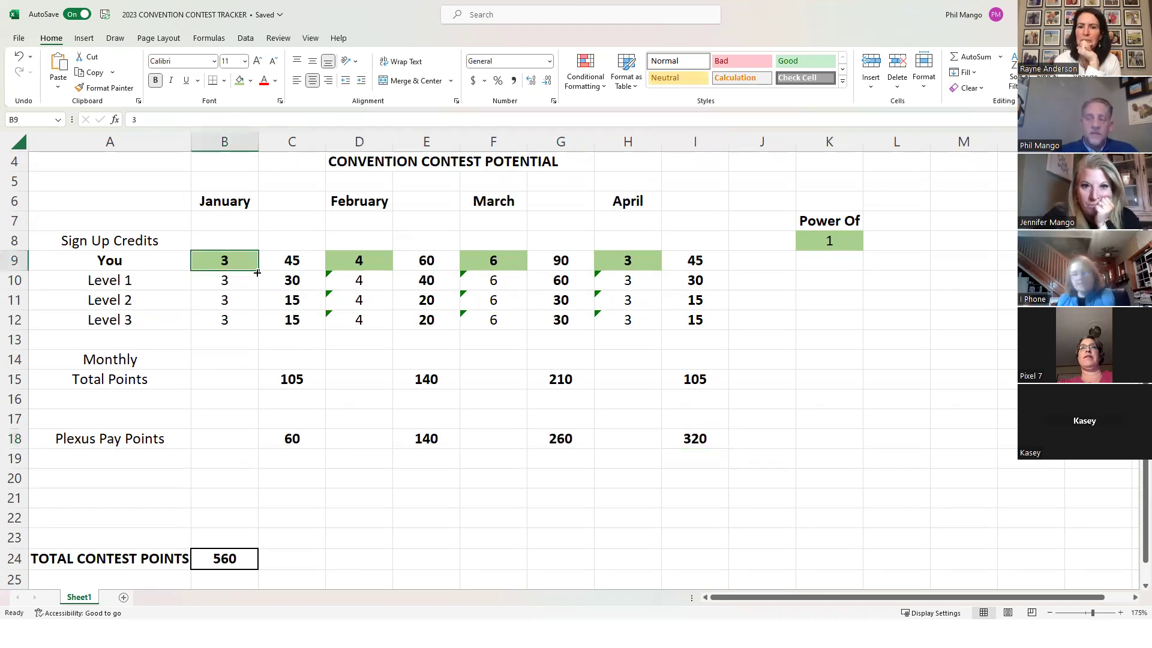
text(1)
key(Tab)
key(Tab)
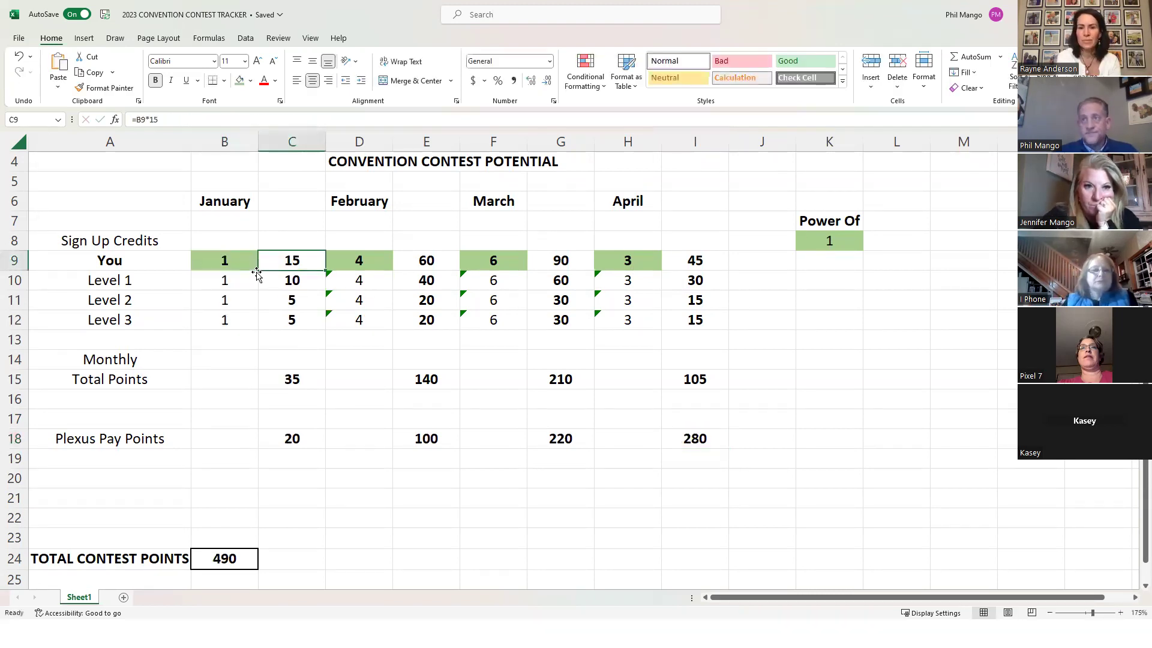
text(1)
text(1)
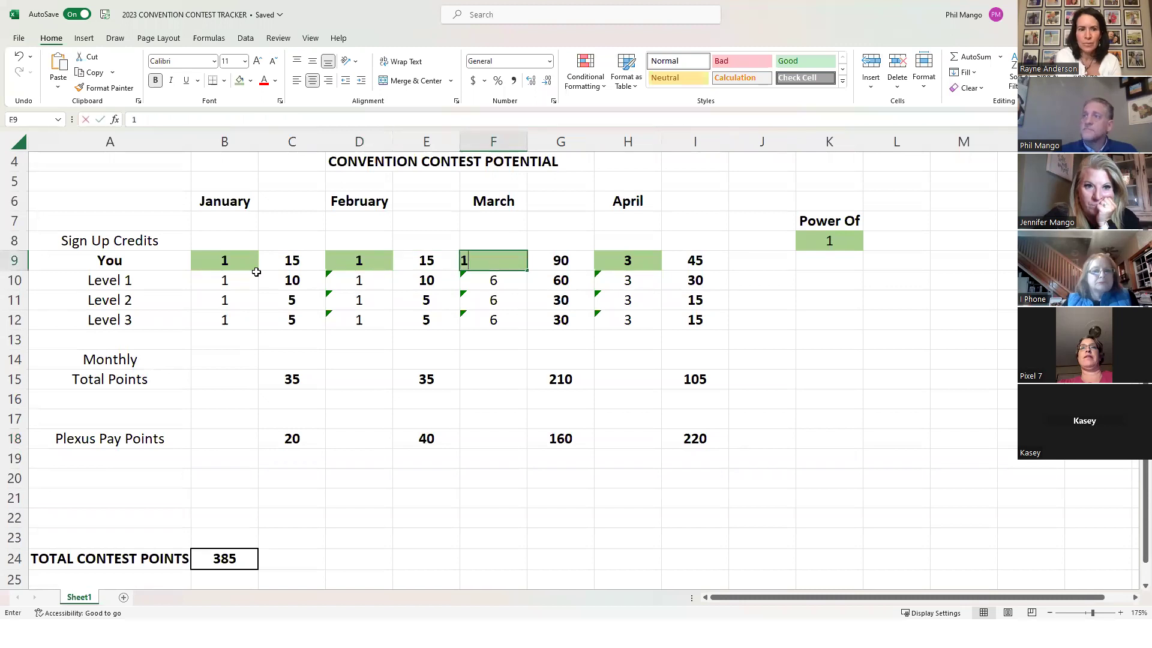
key(Tab)
key(Tab)
text(1)
key(Tab)
key(Tab)
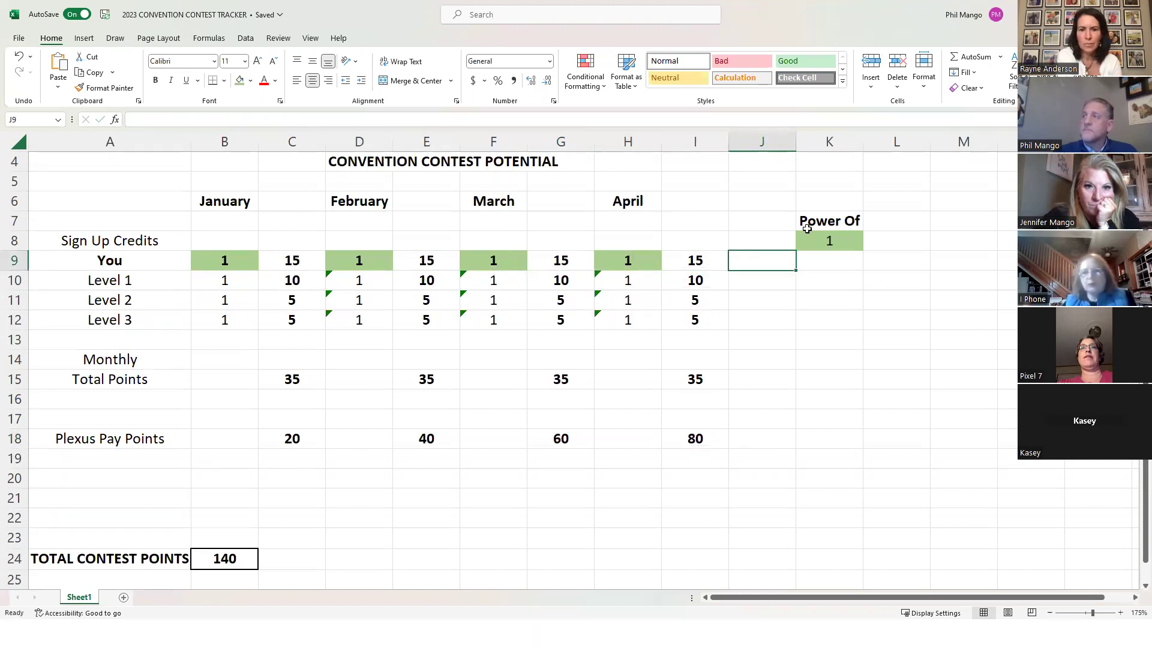
Set the Power Of multiplier to 3 and check April's Plexus Pay Points and the total contest points
click(829, 239)
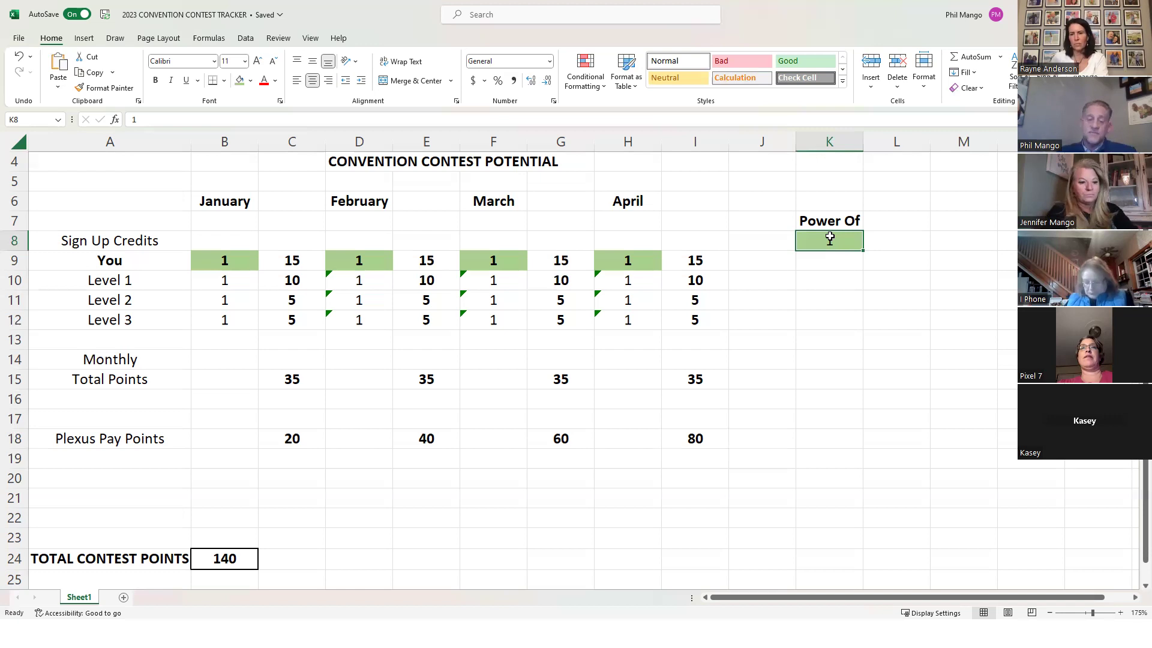
text(3)
key(Return)
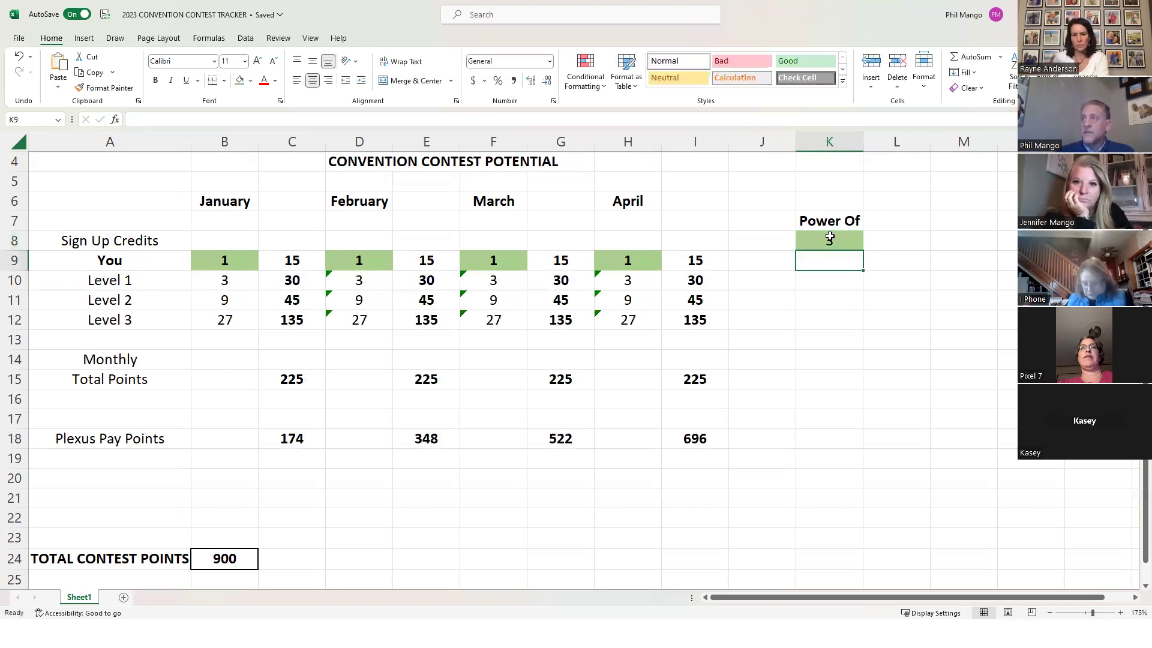
scroll(600, 339, down, 2)
scroll(576, 343, up, 2)
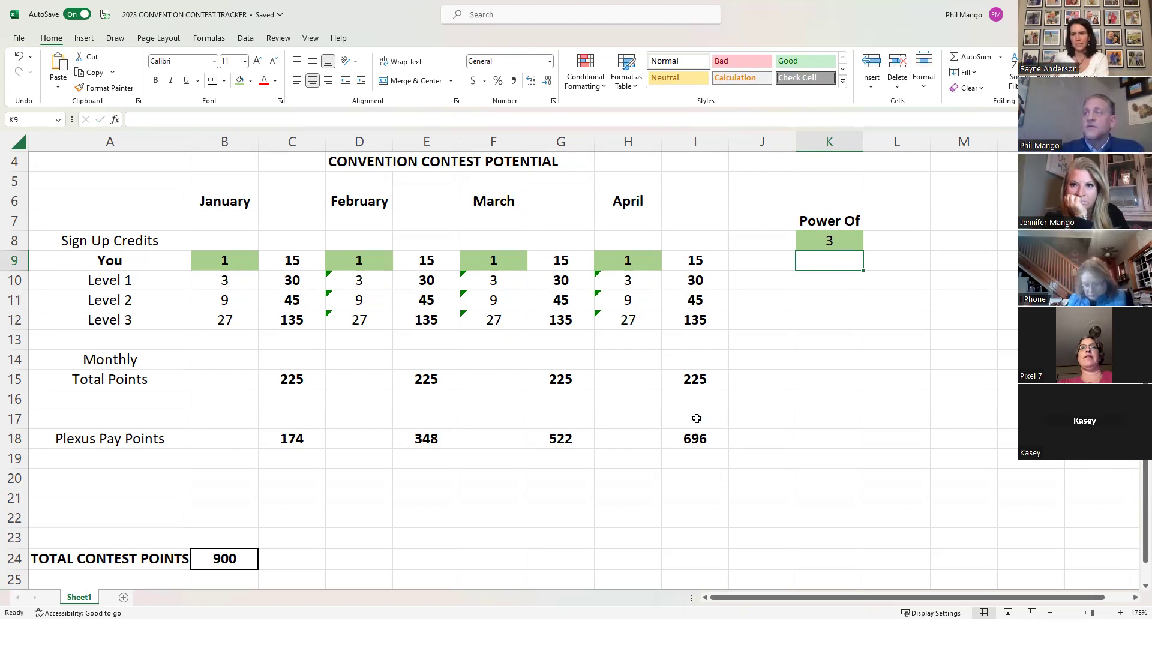
click(699, 439)
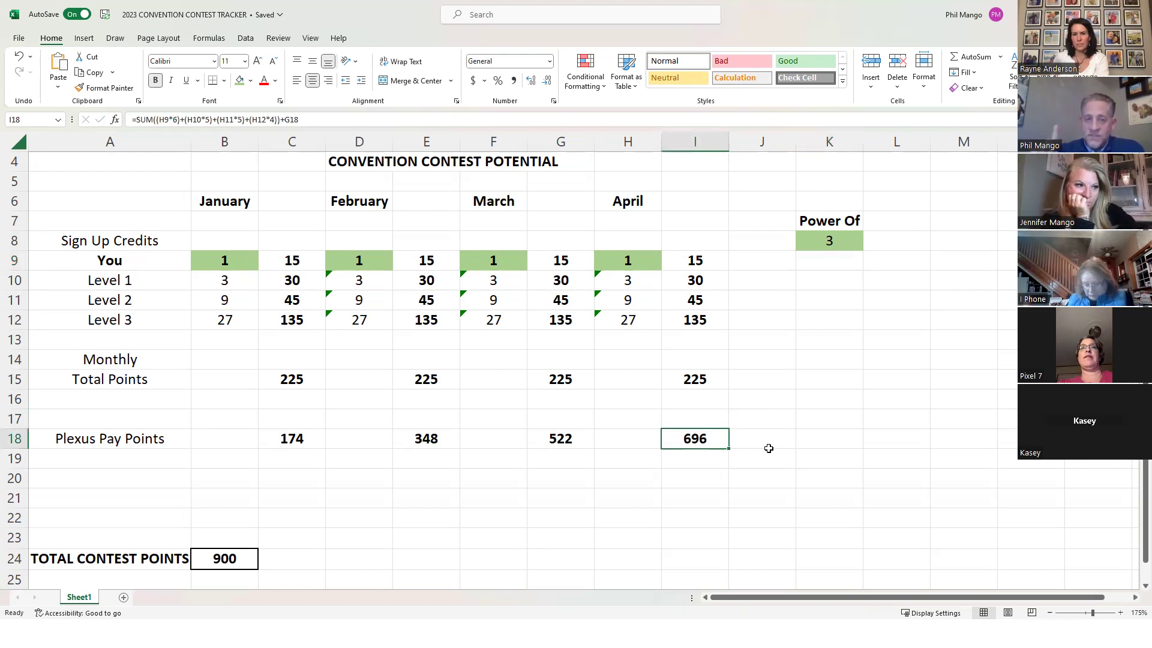
click(226, 562)
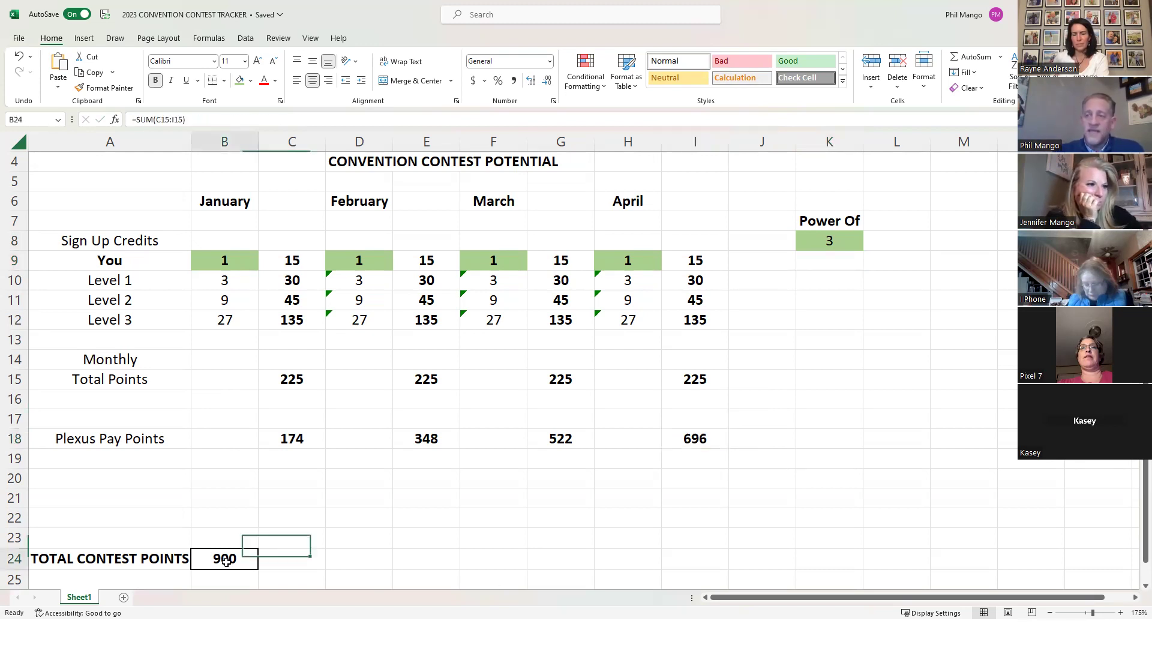
Set your own sign-up credits to 2 for each month from January to April and review the resulting points
click(231, 257)
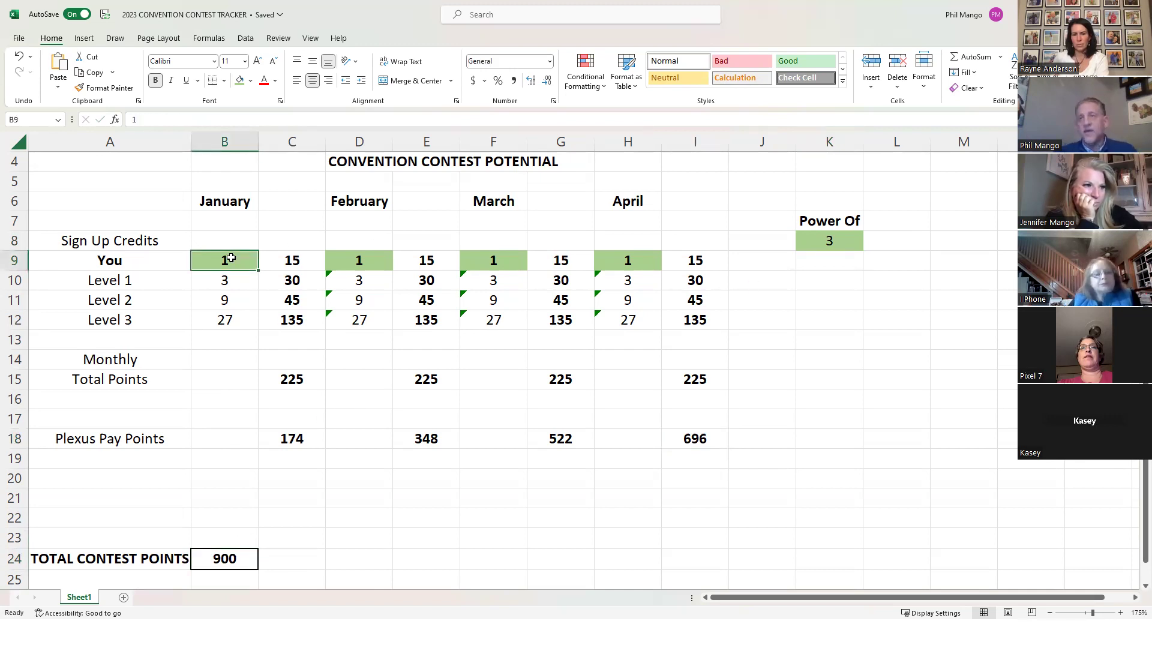
text(2)
key(Tab)
key(Tab)
text(2)
key(Tab)
key(Tab)
text(2)
key(Tab)
key(Tab)
text(2)
key(Tab)
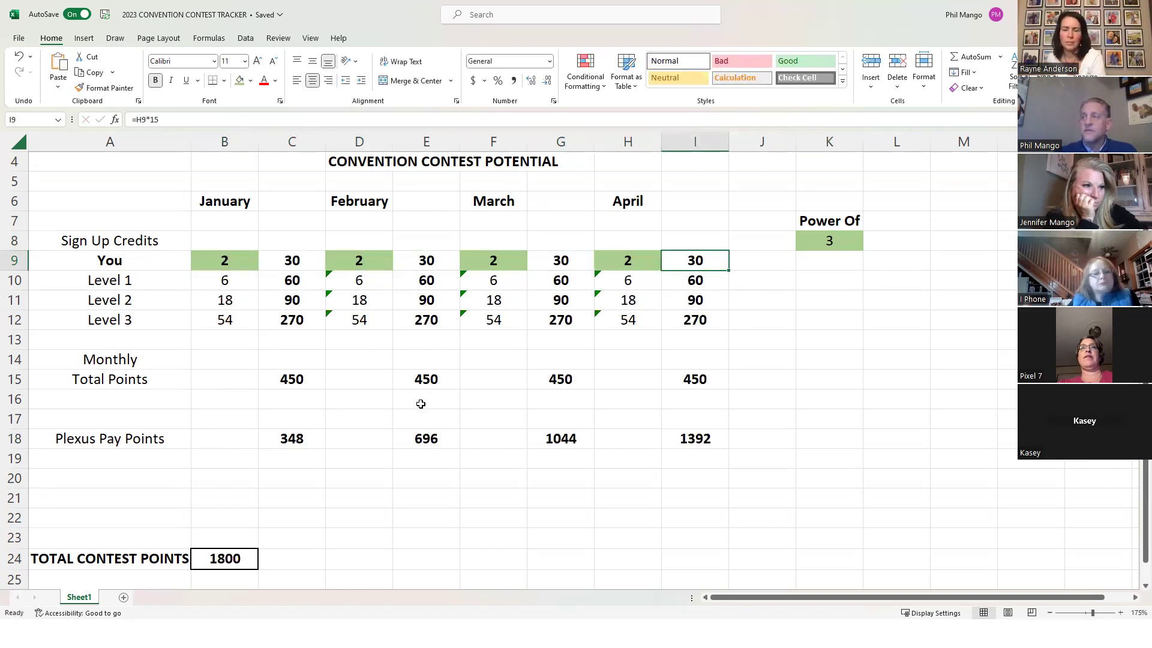
scroll(456, 420, down, 1)
click(523, 457)
scroll(554, 447, up, 1)
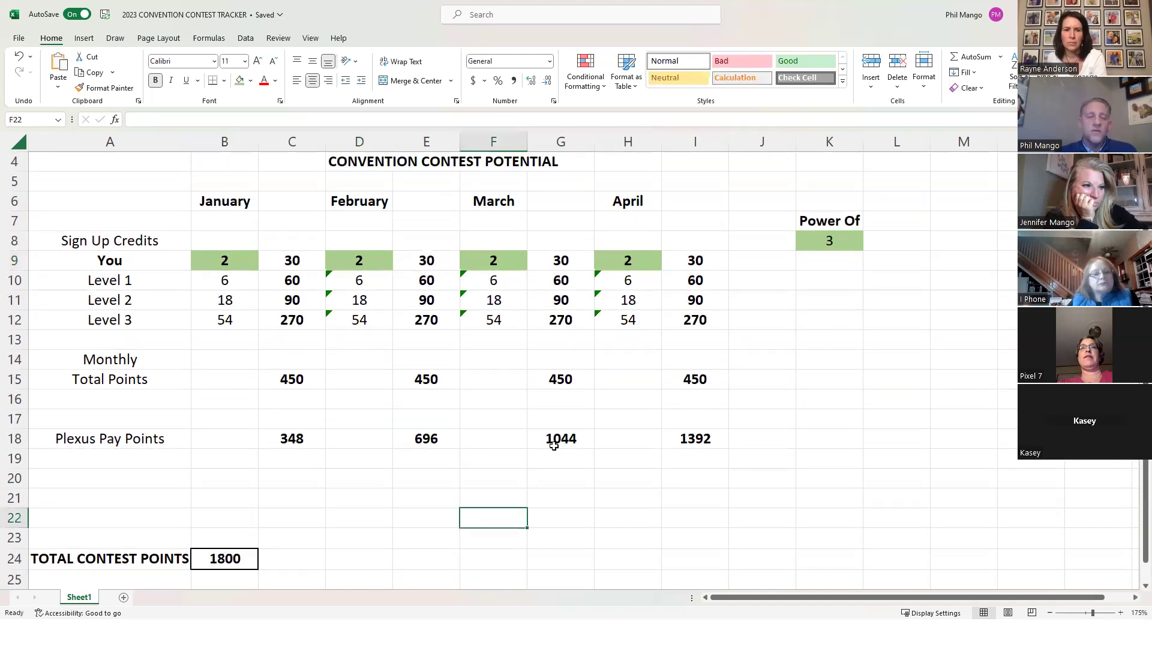
Set your own sign-up credits to 3 for each month from January to April and view the total contest points
click(232, 258)
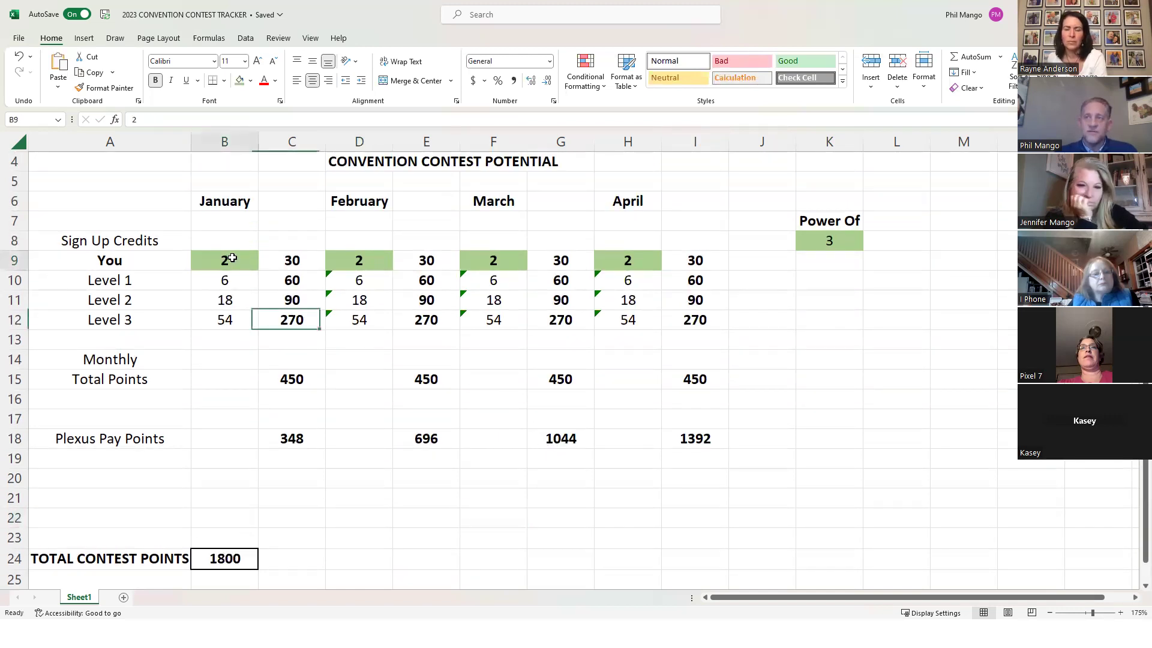
text(3)
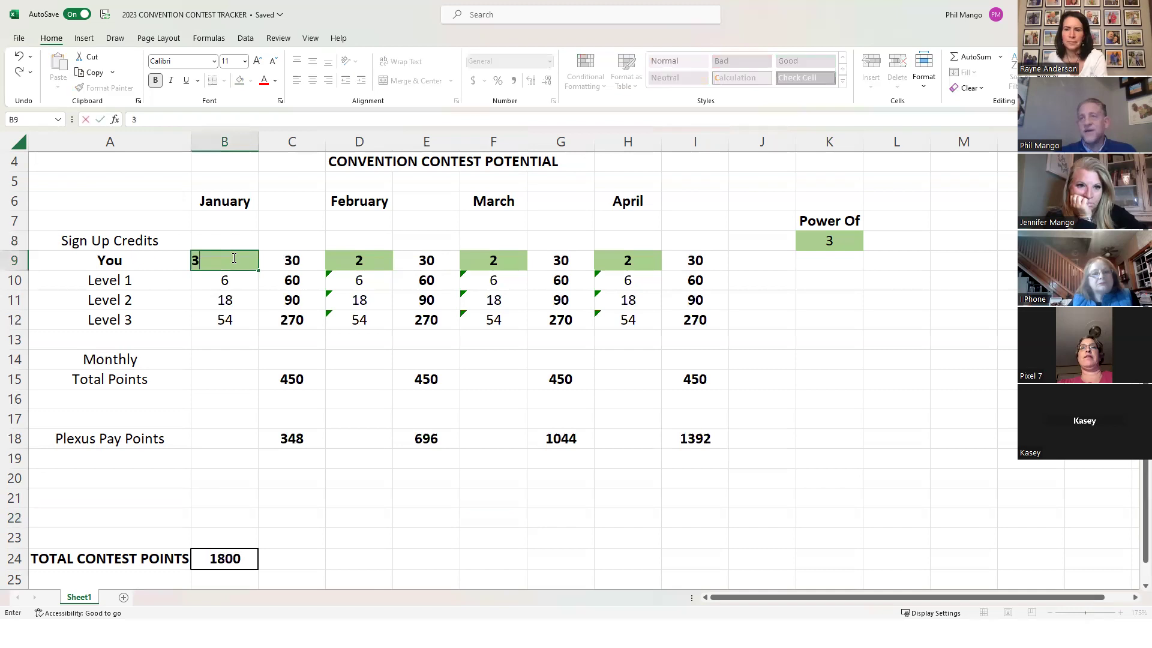
key(Tab)
text(3)
key(Tab)
text(3)
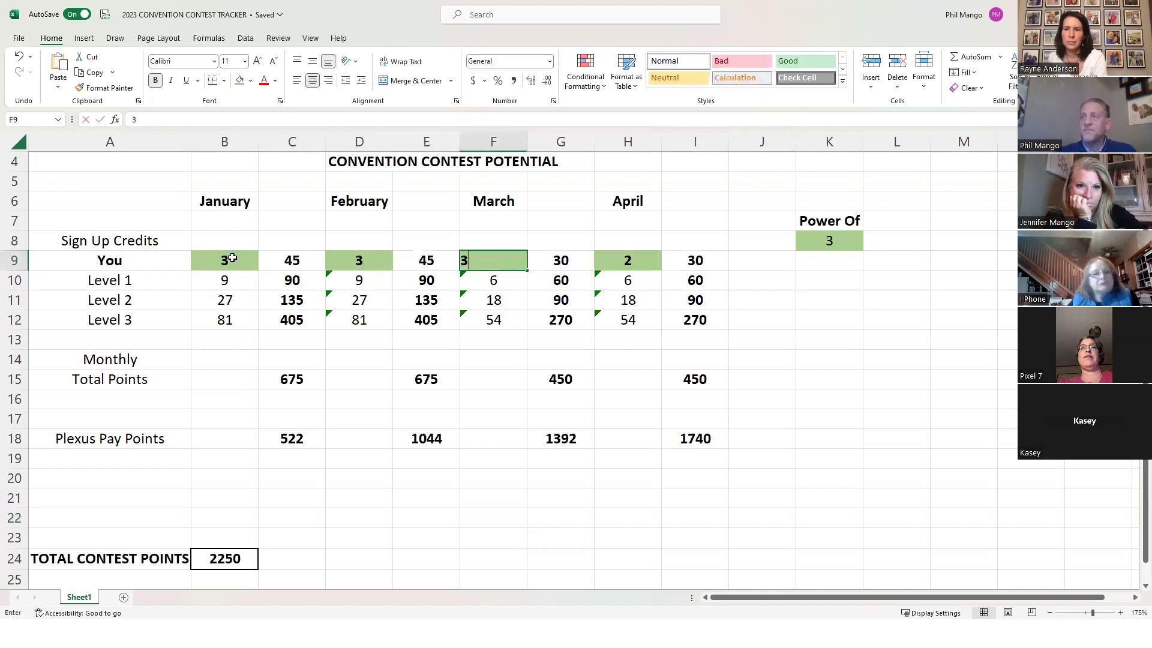
key(Tab)
text(3)
key(Tab)
scroll(288, 414, down, 1)
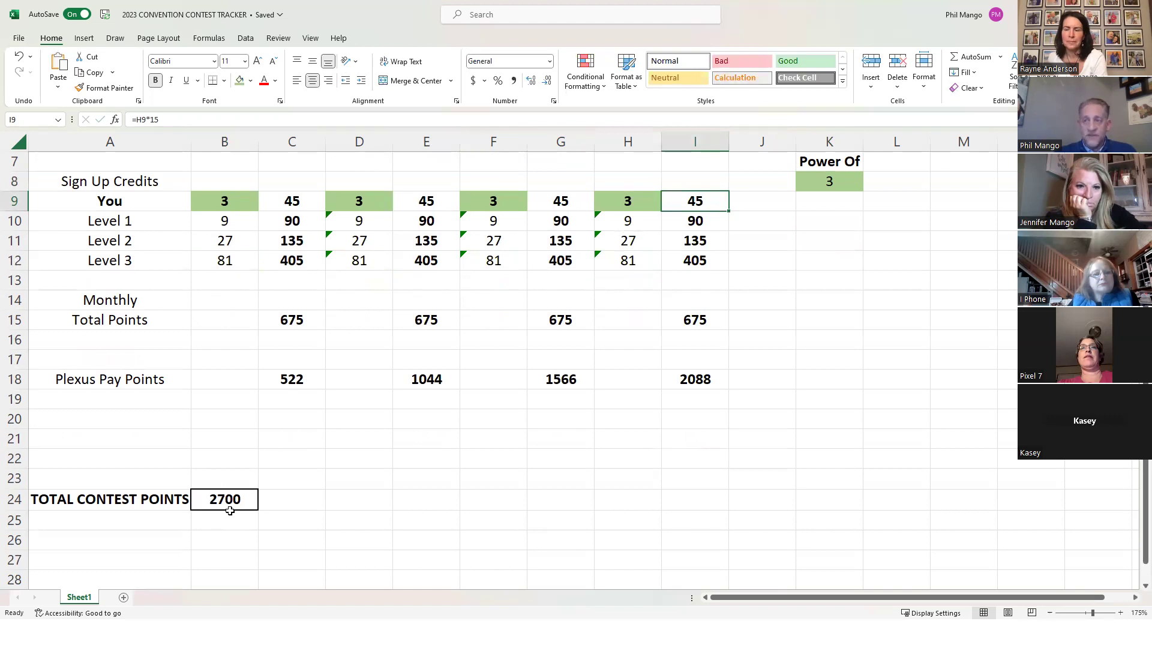
Check April's Plexus Pay Points, and switch to the PowerPoint slide show
click(685, 378)
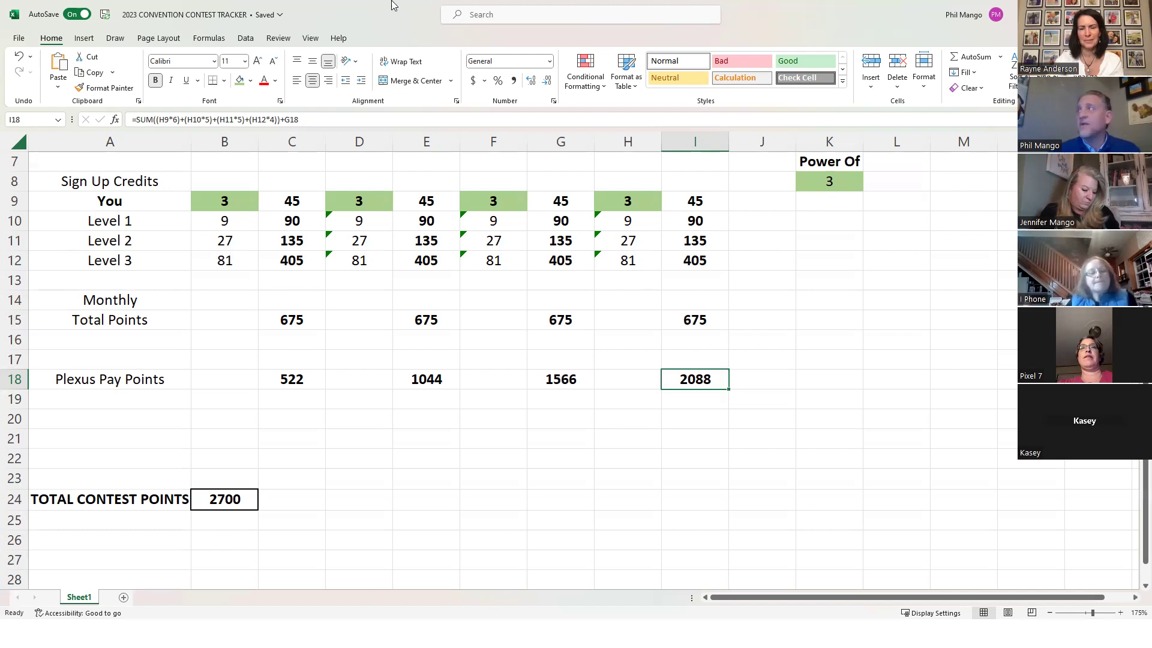
key(alt+Tab)
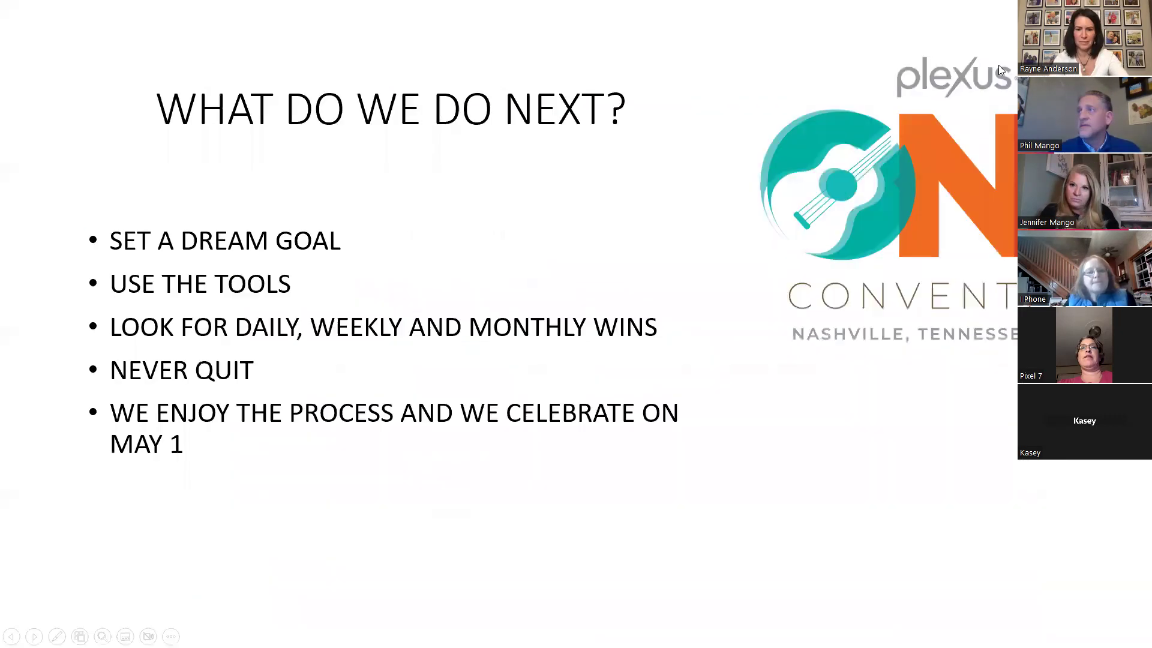